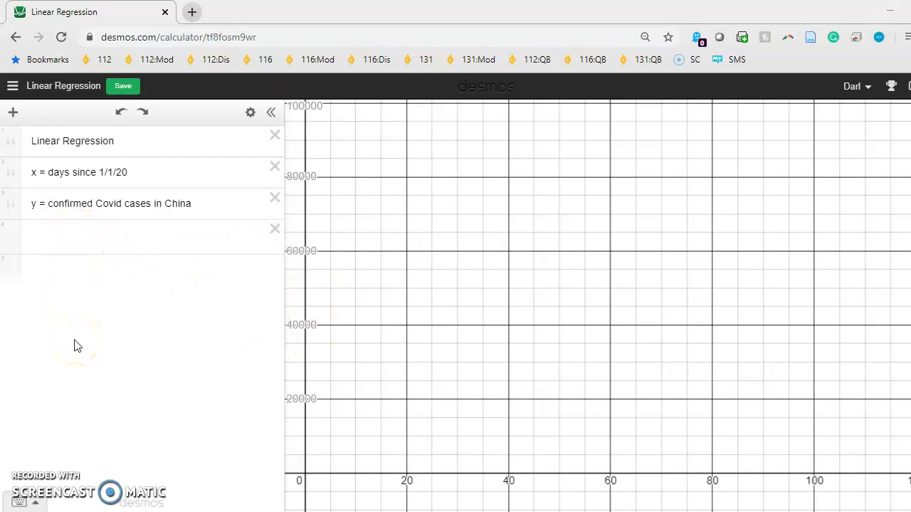
Check the copied Excel data for days 31 to 45 and paste it into the empty row 4 of the Desmos Linear Regression graph.
key(alt+Tab)
key(Tab)
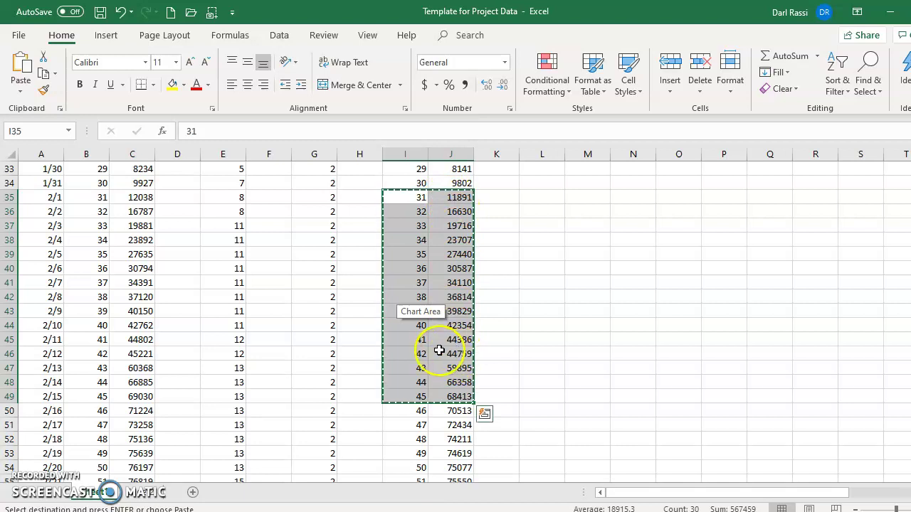
key(alt+Tab)
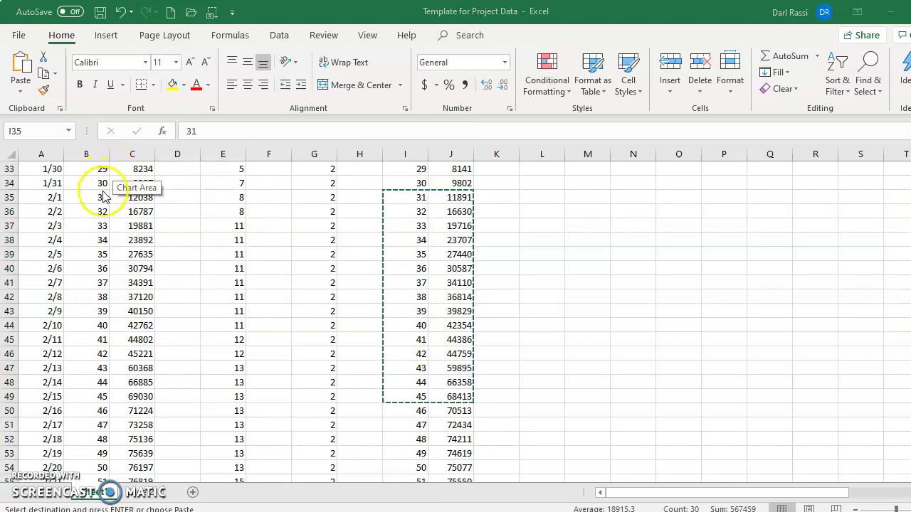
key(alt+Tab)
key(alt+Tab)
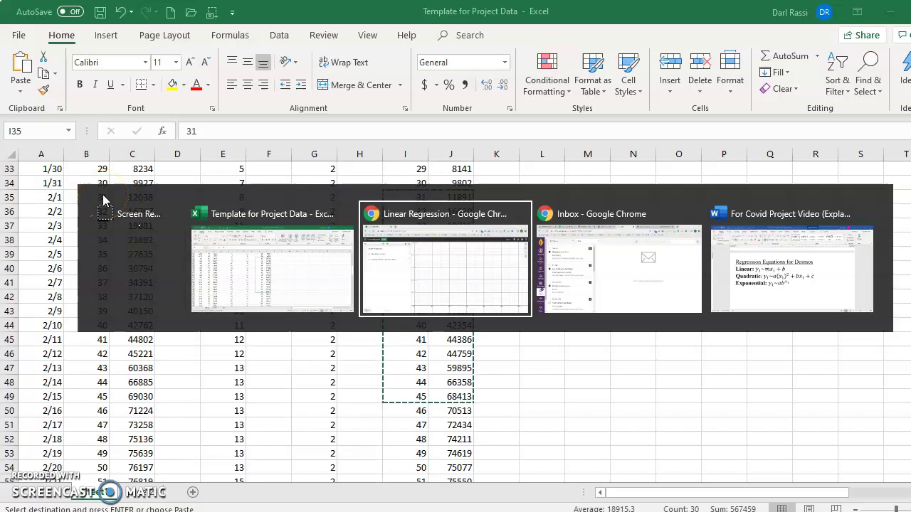
click(81, 241)
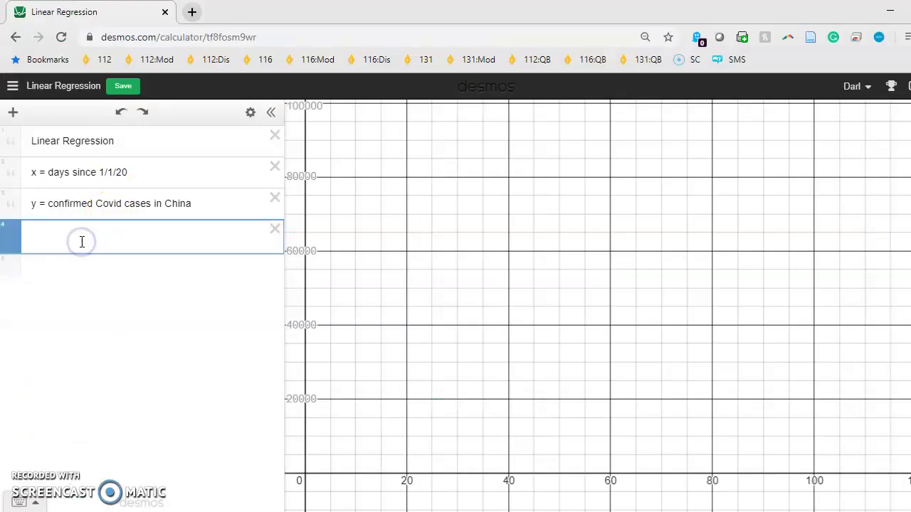
key(ctrl+v)
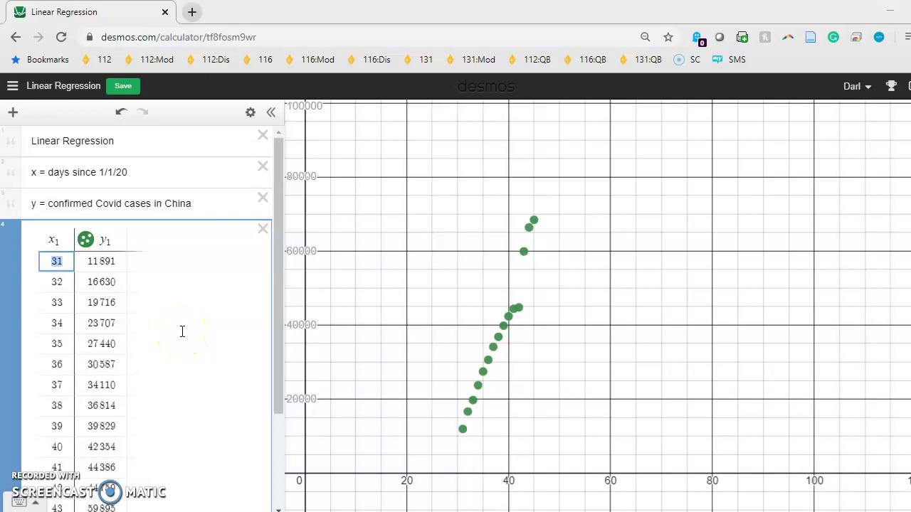
Look up the linear regression equation in the Word document and enter y1~mx1 + b below the Desmos data table.
key(alt+Tab)
key(alt+Tab)
key(alt+Tab)
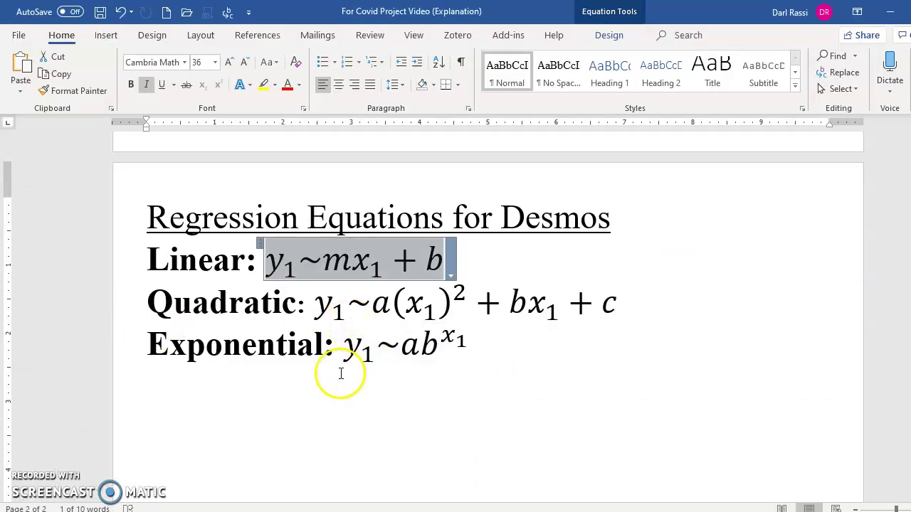
click(206, 385)
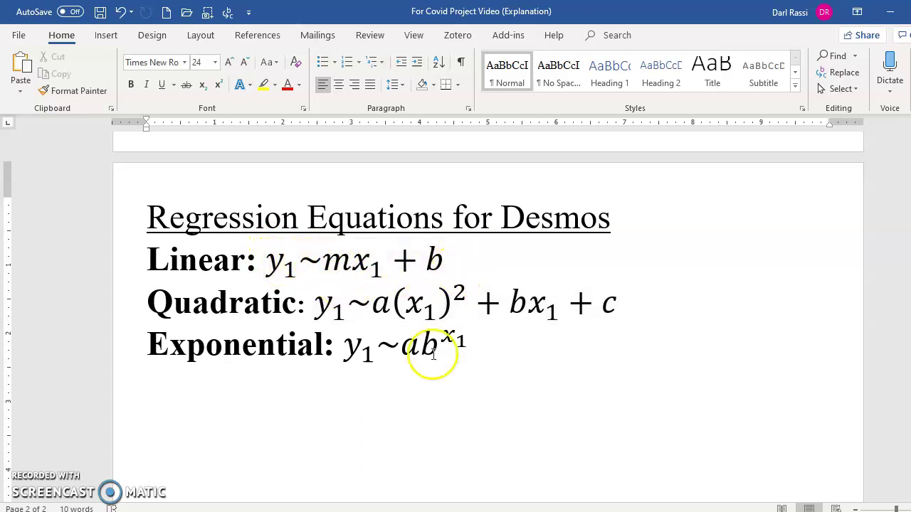
key(alt+Tab)
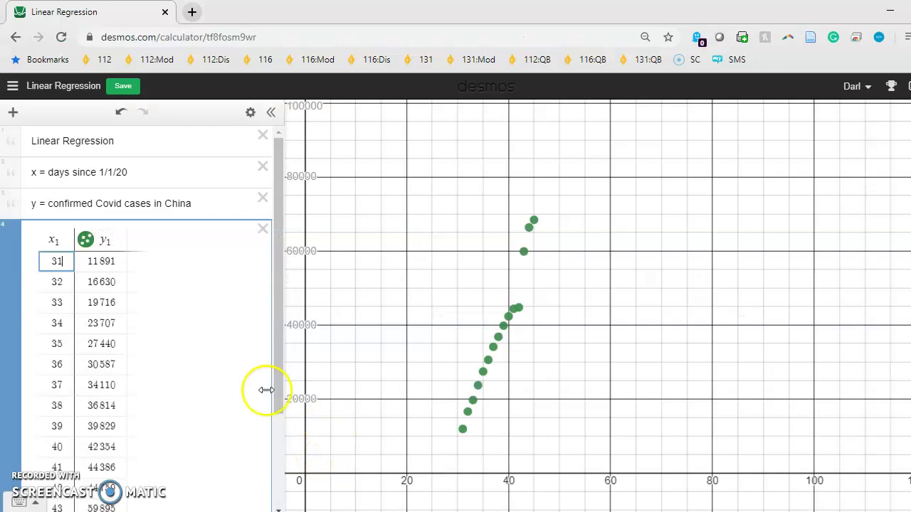
scroll(131, 389, down, 2)
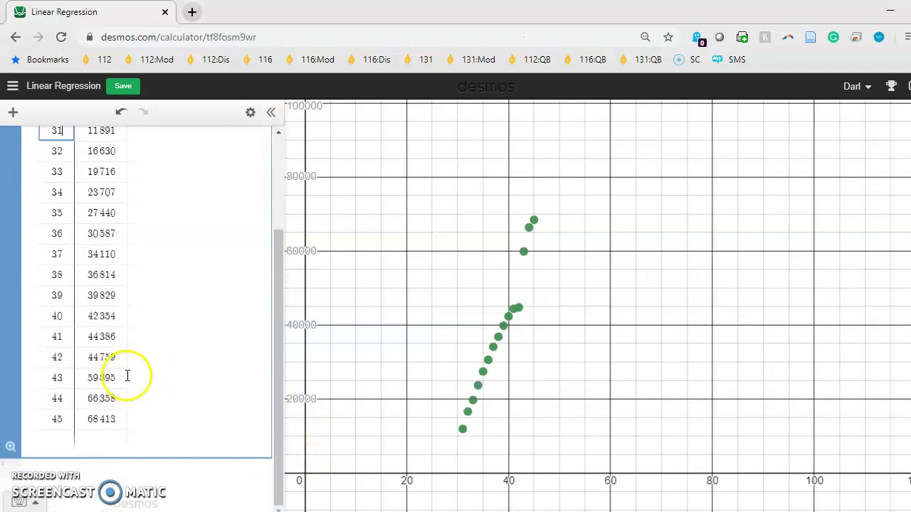
click(125, 477)
text(y1~mx1 + b)
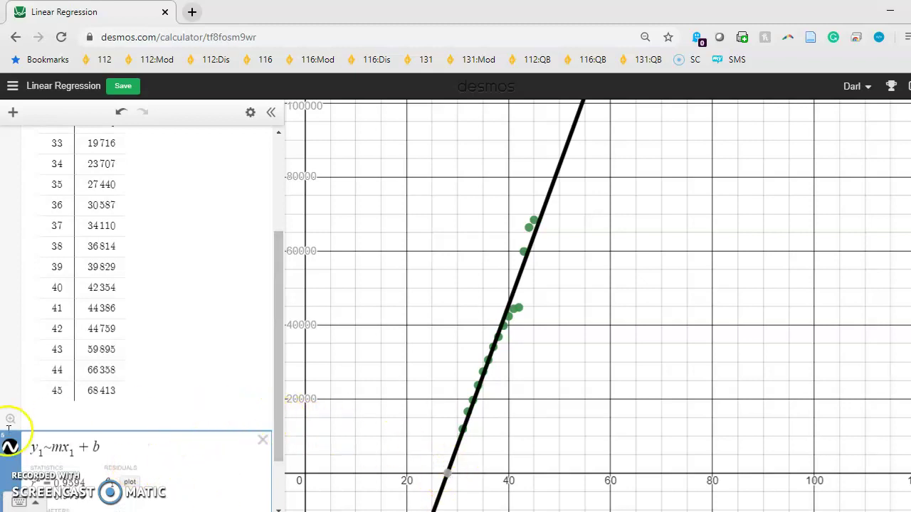
Change the linear regression line's color to green and bring its statistics and parameters into view.
click(10, 450)
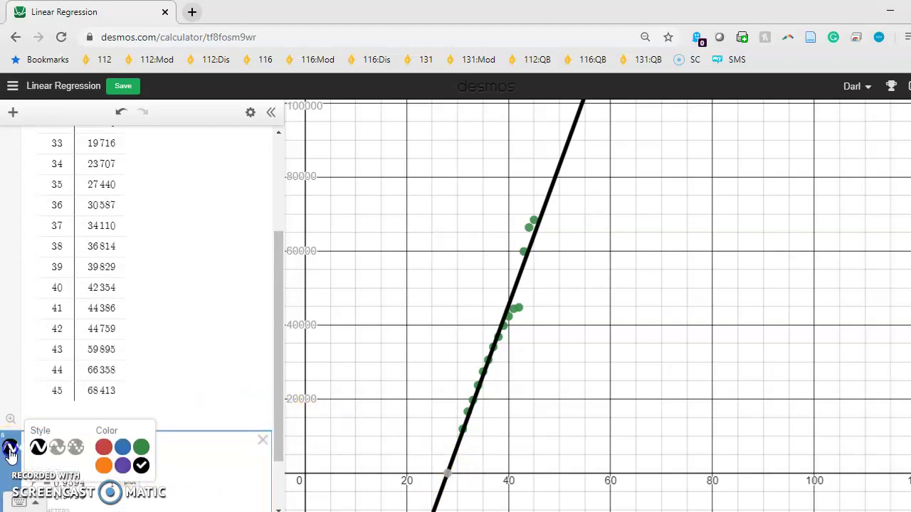
click(140, 448)
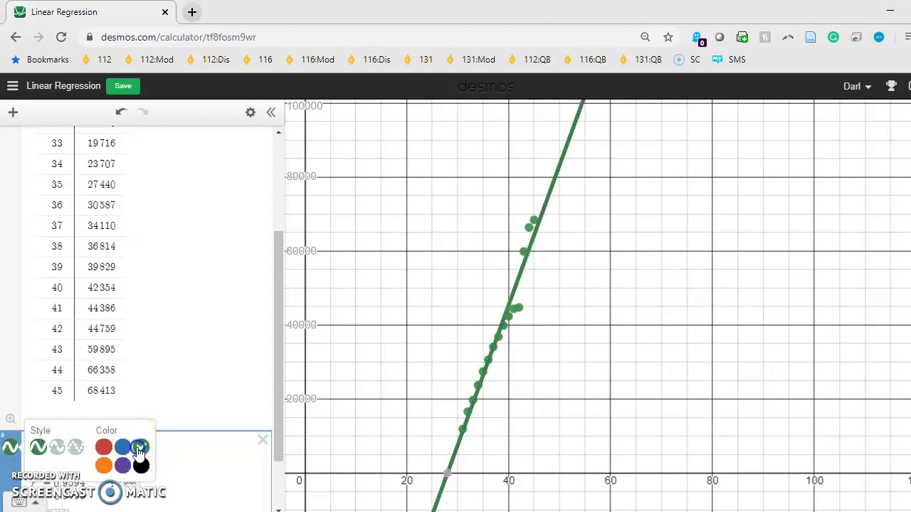
scroll(214, 388, down, 2)
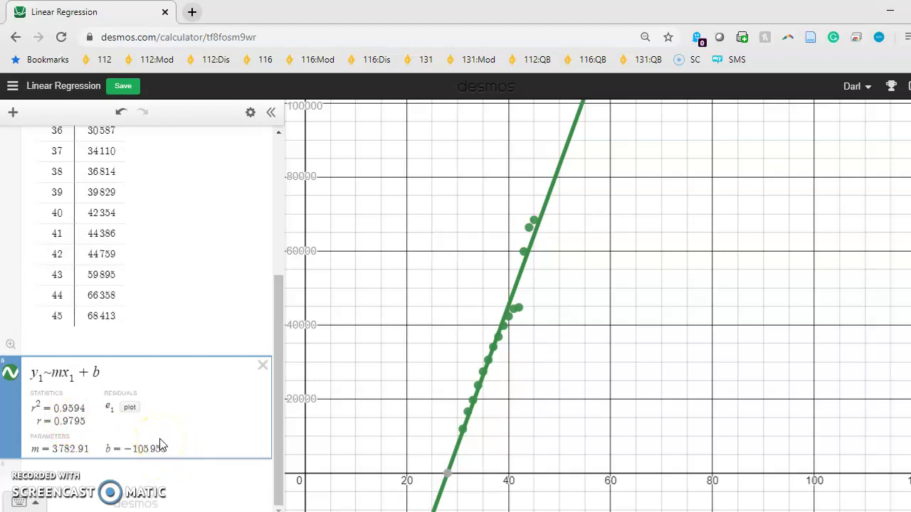
Save the Linear Regression graph and open the saved graph Quadratic Regression 1.
click(13, 86)
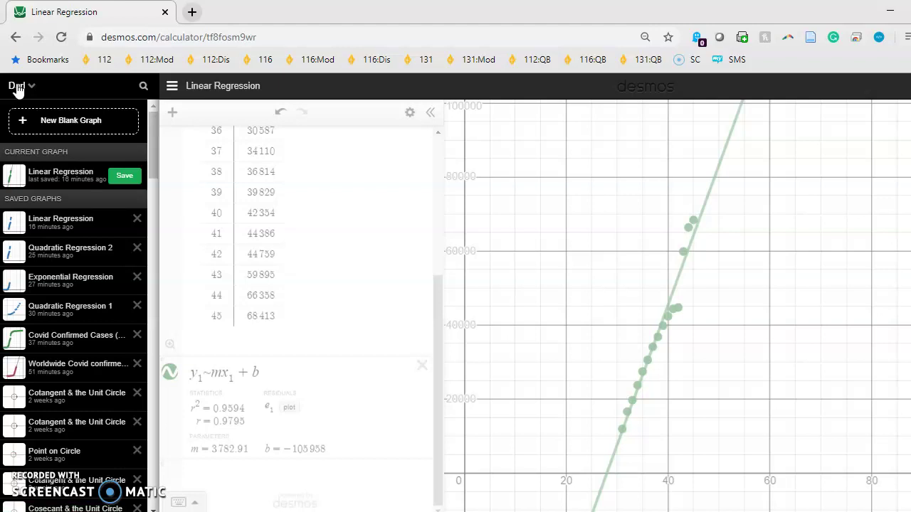
click(123, 176)
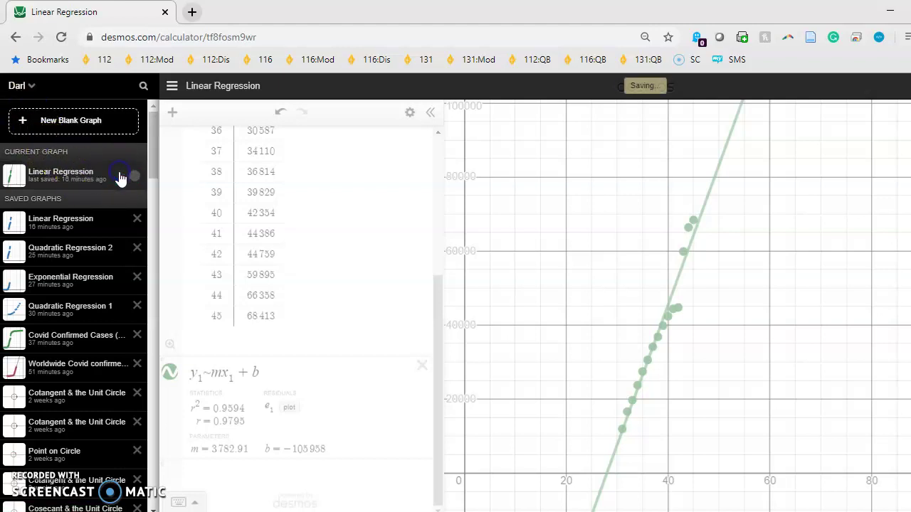
click(85, 306)
click(345, 392)
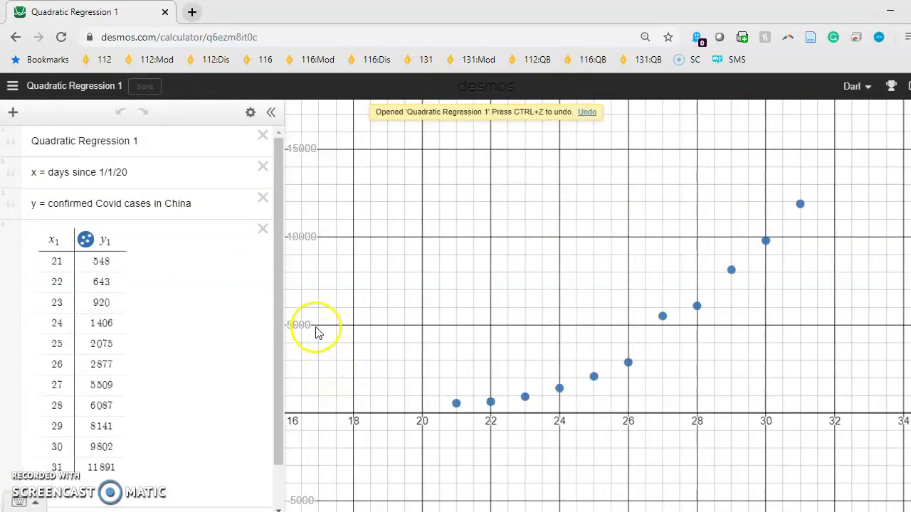
Copy the quadratic regression equation from the Word document and add y1~a(x1)^2 + bx1 + c below the Desmos data table.
key(alt+Tab)
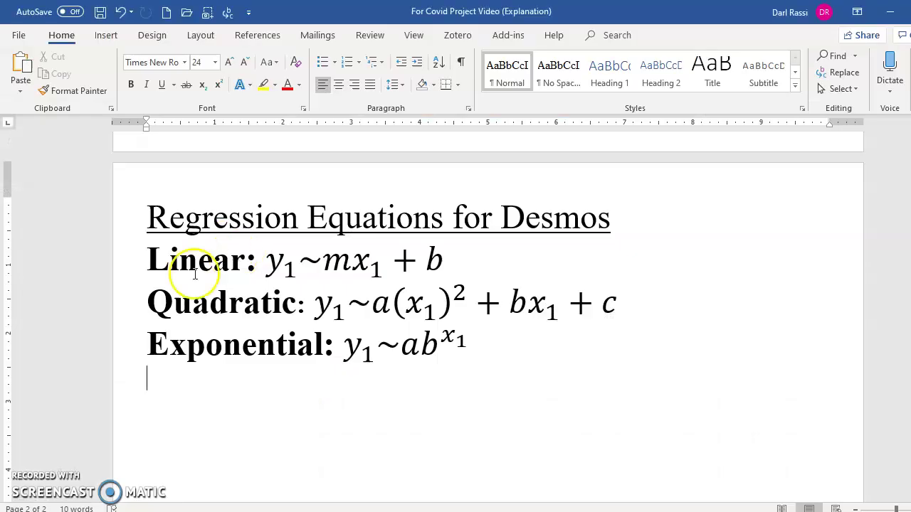
drag(321, 307, 622, 316)
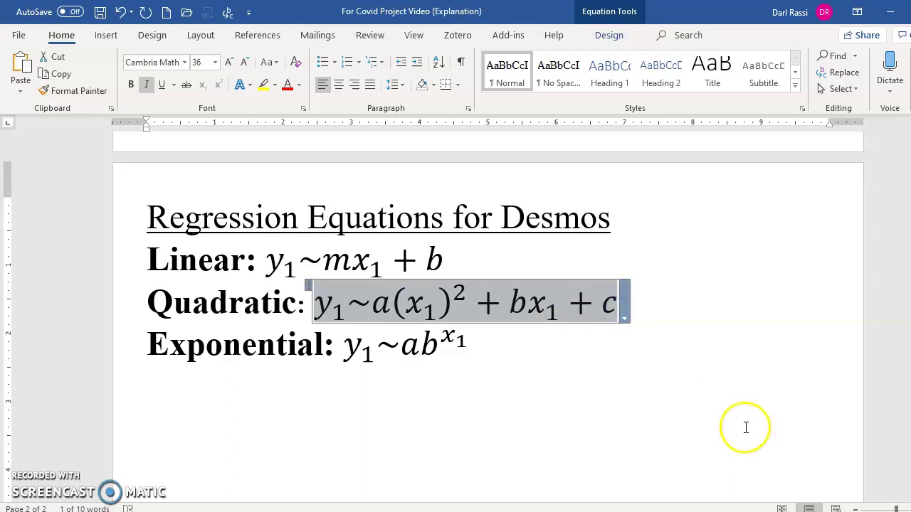
key(alt+Tab)
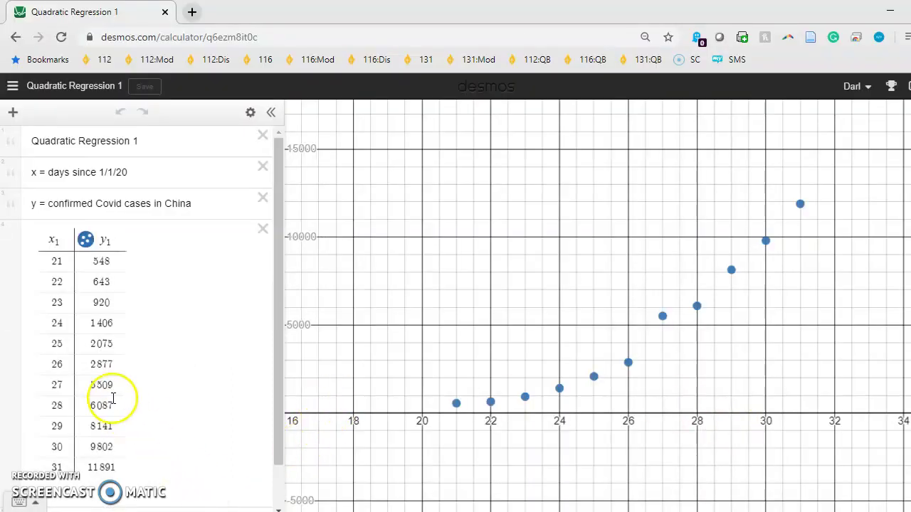
scroll(112, 400, down, 2)
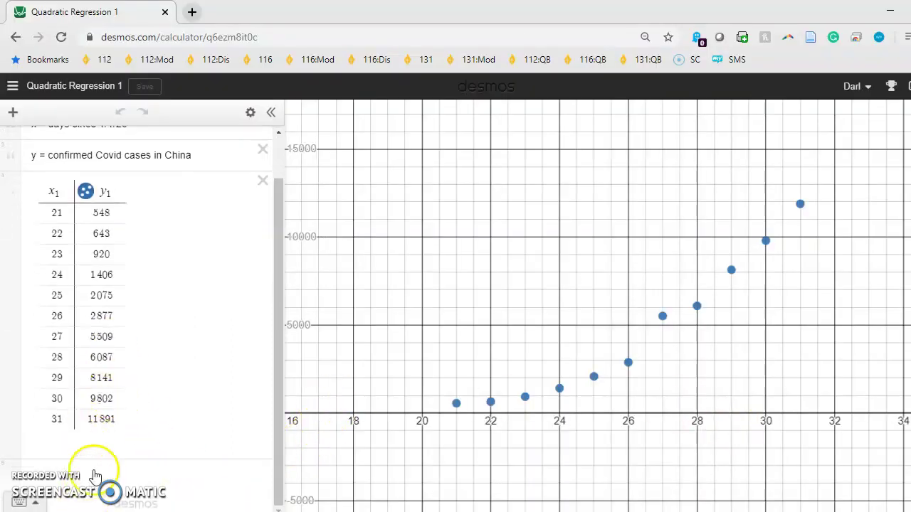
click(128, 473)
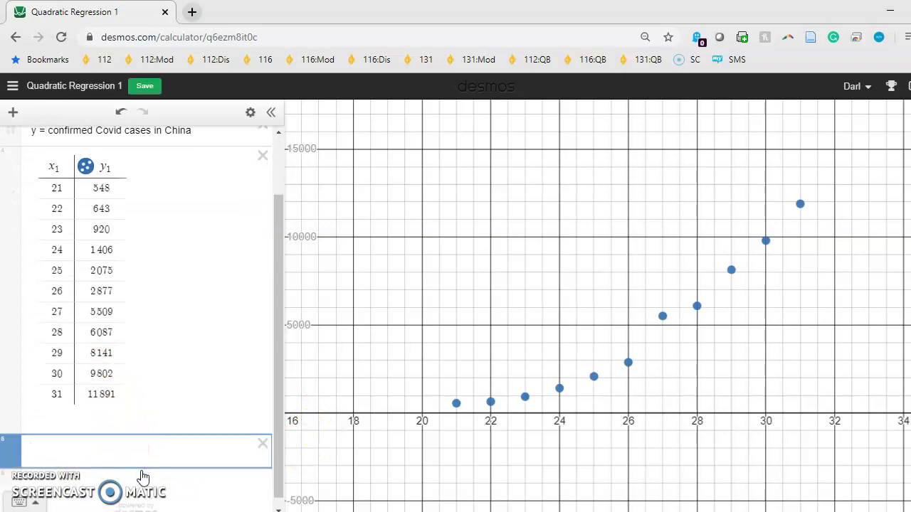
text(y_1~a(x_1)^2+bx_1+c)
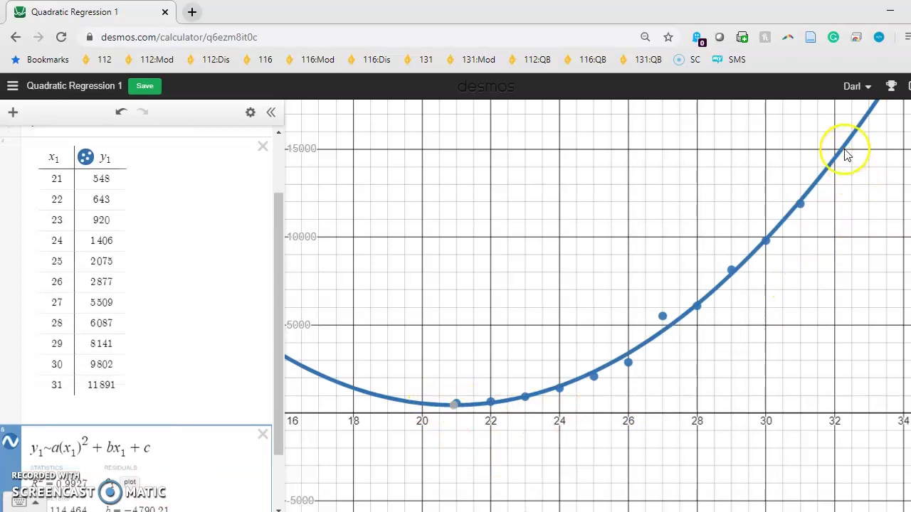
scroll(214, 421, down, 2)
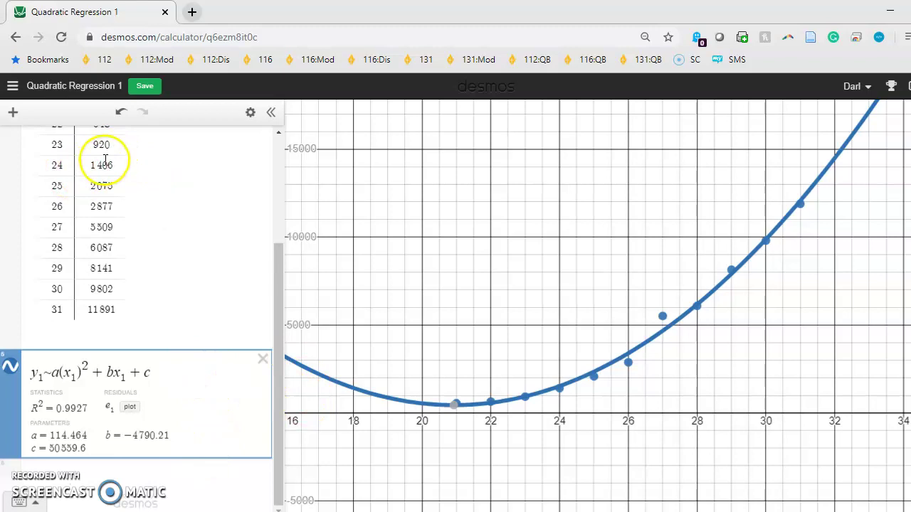
Save the Quadratic Regression 1 graph and open the saved graph Quadratic Regression 2.
scroll(104, 159, up, 3)
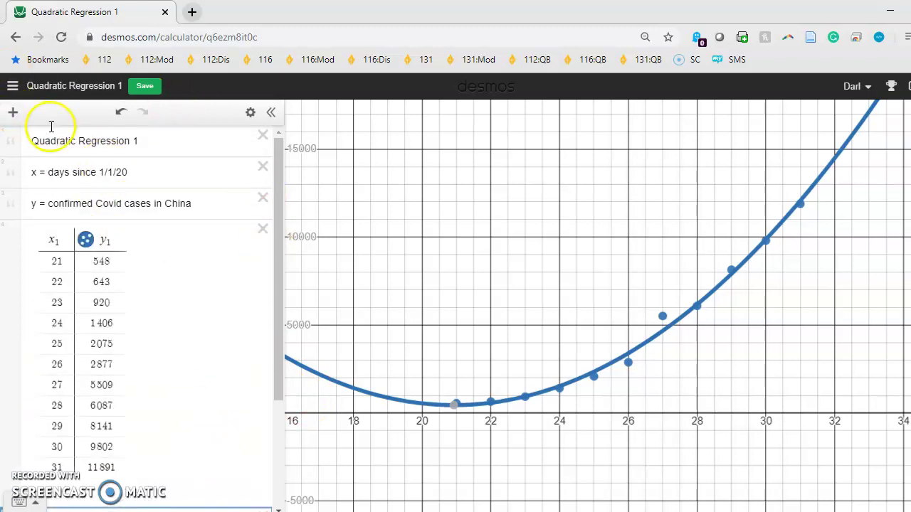
click(138, 87)
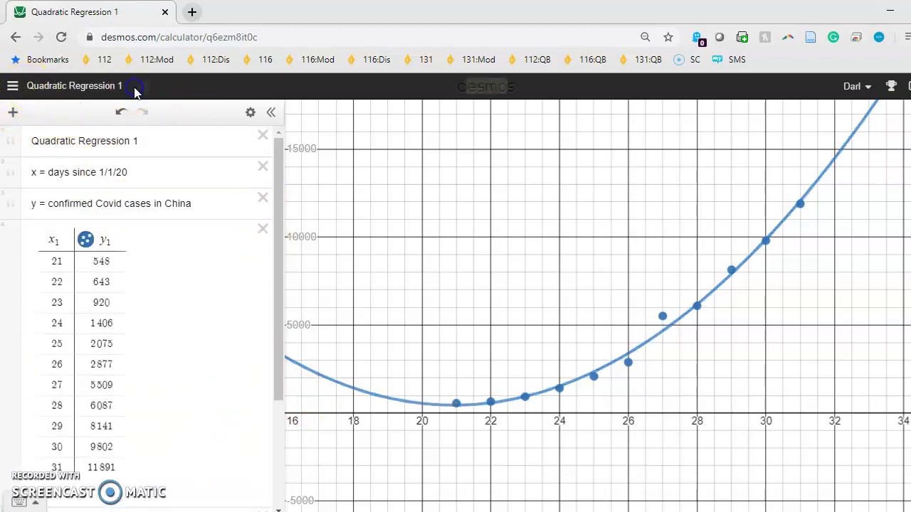
click(12, 85)
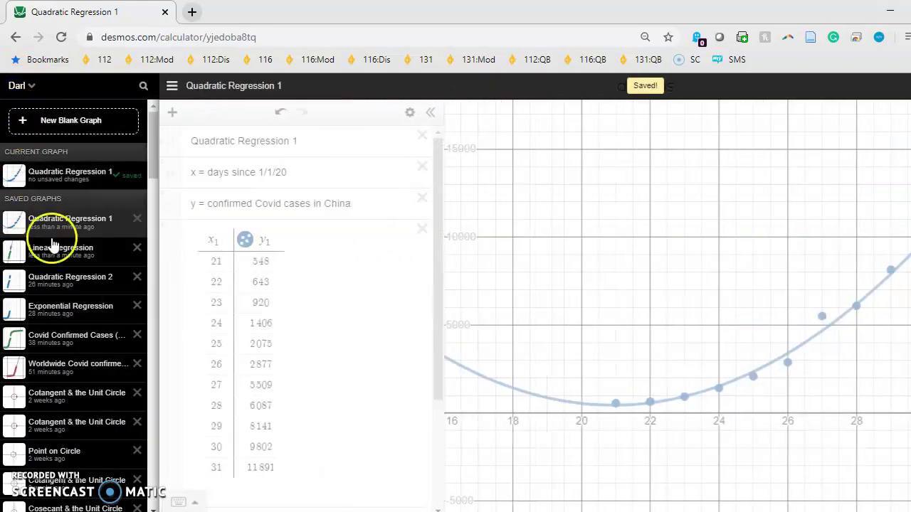
click(87, 277)
click(321, 388)
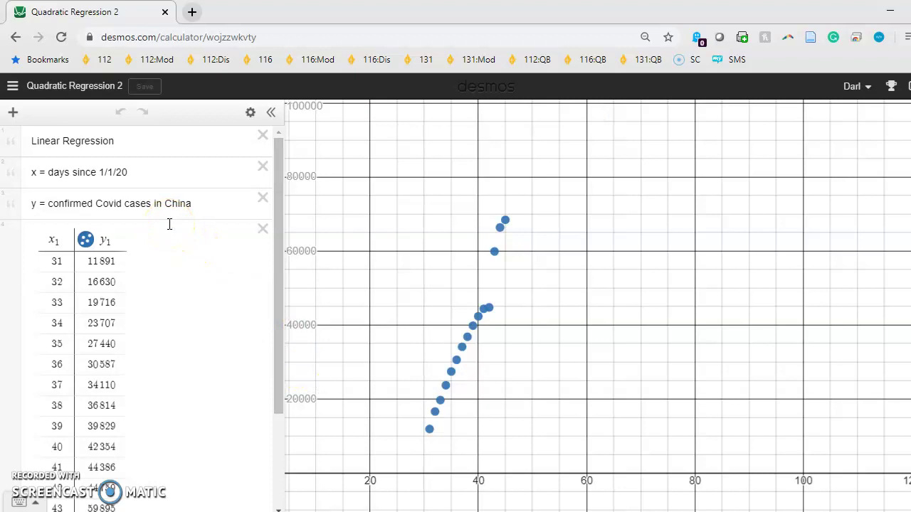
Replace the existing Desmos data table with the case data for days 43 to 57 copied from the Excel sheet.
click(262, 231)
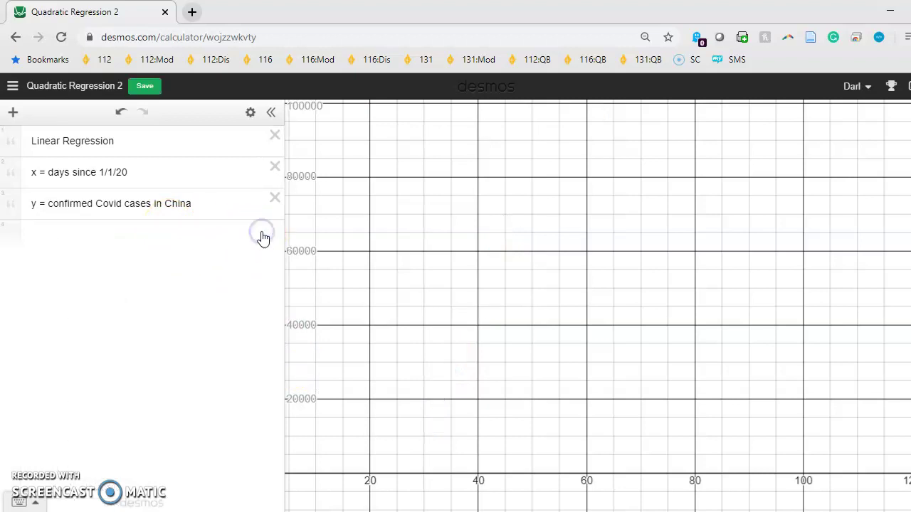
key(alt+Tab)
key(alt+Tab)
key(alt+Tab)
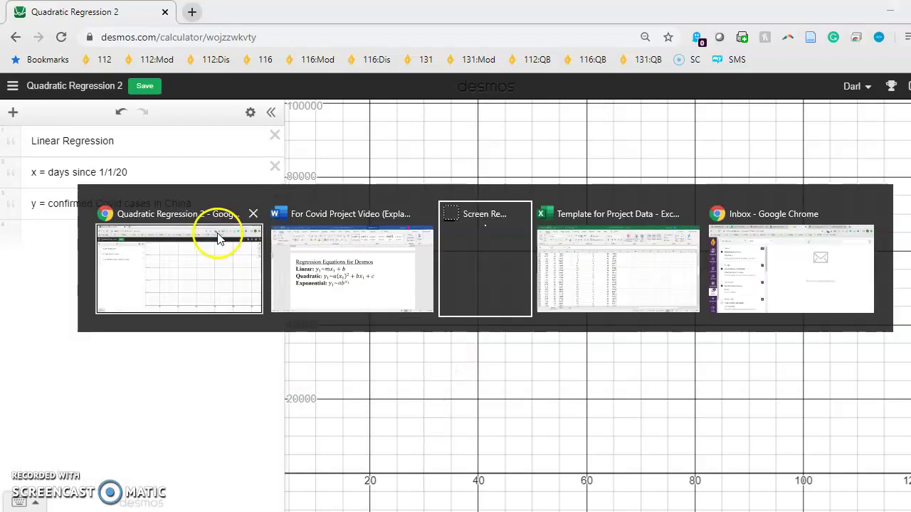
drag(402, 369, 456, 213)
key(ctrl+c)
key(alt+Tab)
click(73, 242)
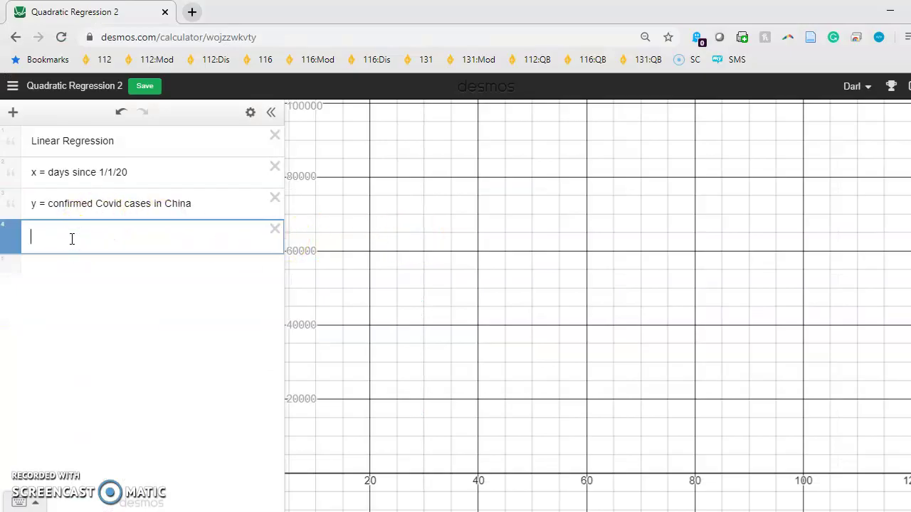
key(ctrl+v)
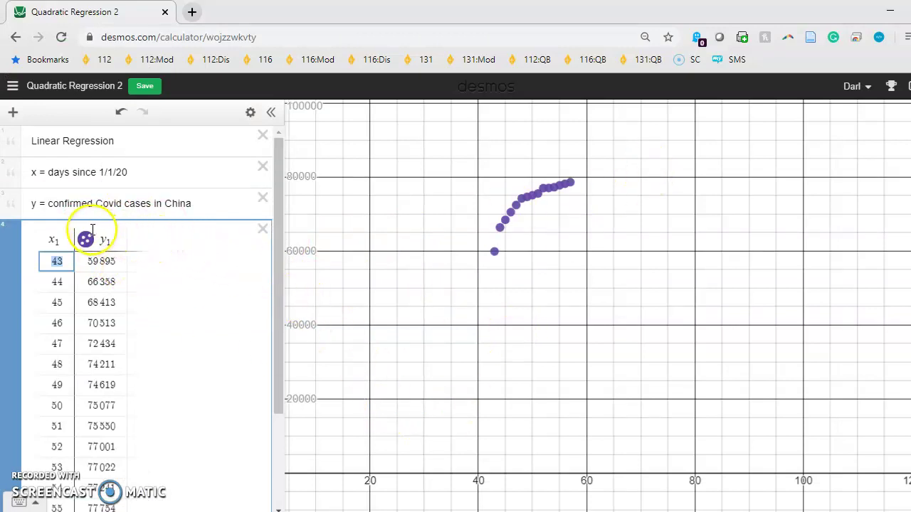
Take the quadratic equation from the Word document and add y1~a(x1)^2 + bx1 + c below the table of days 43 to 57.
key(alt+Tab)
key(alt+Tab)
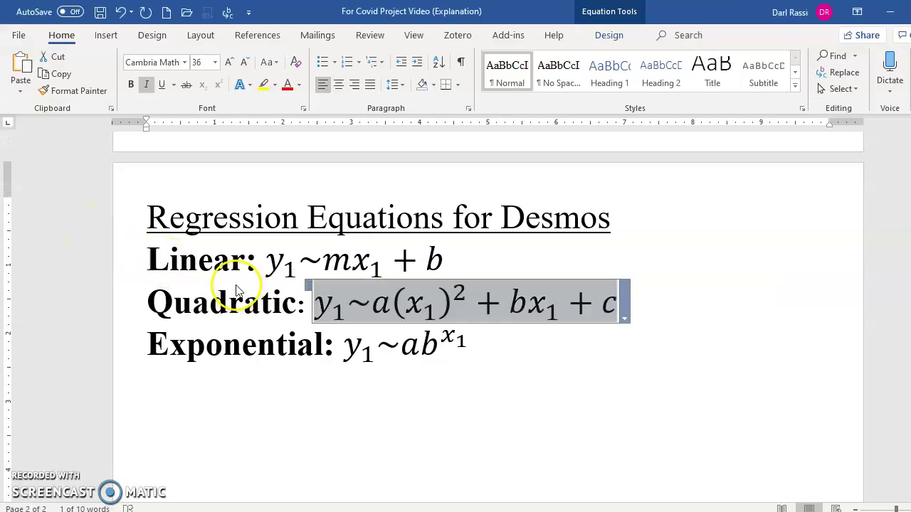
key(alt+Tab)
scroll(161, 349, down, 3)
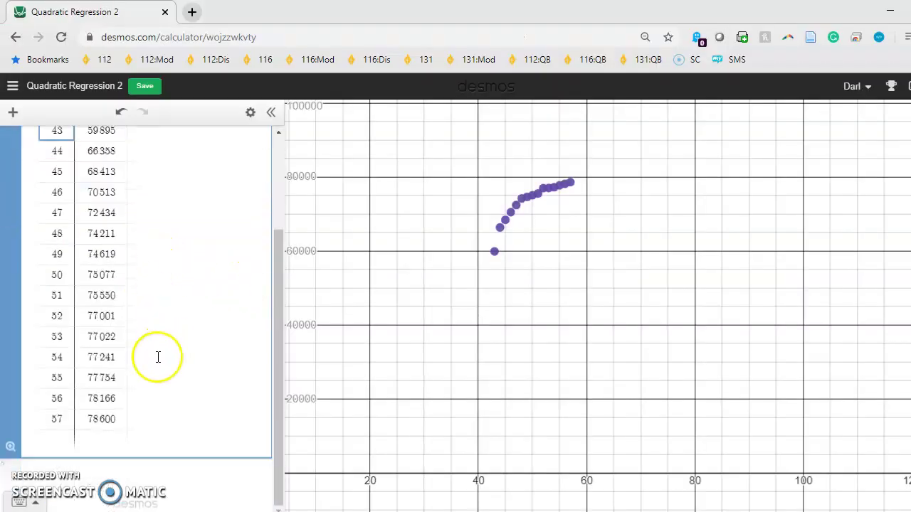
click(138, 482)
key(ctrl+v)
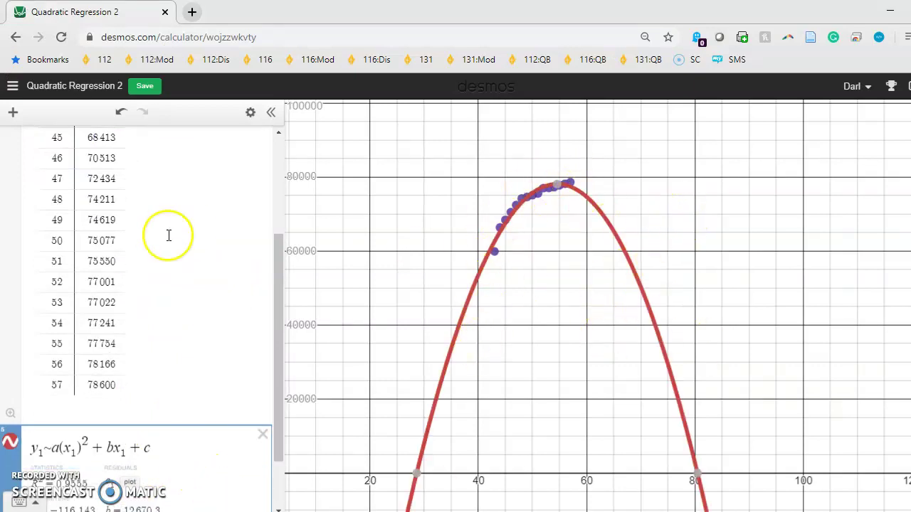
scroll(151, 409, down, 1)
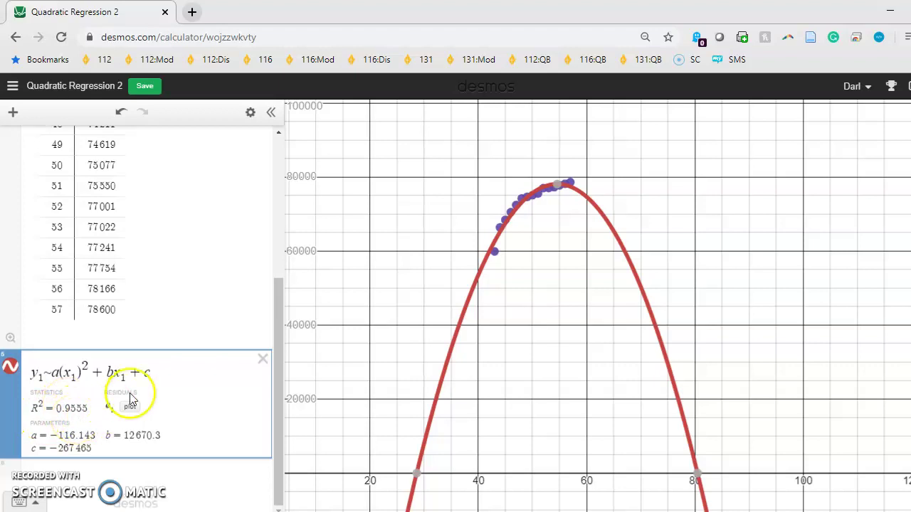
Save the Quadratic Regression 2 graph and open the saved graph Exponential Regression.
click(146, 86)
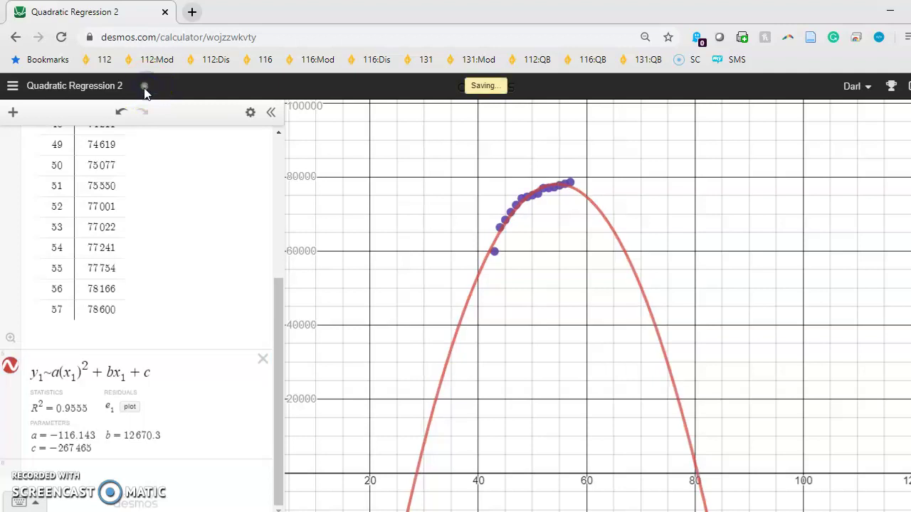
click(12, 86)
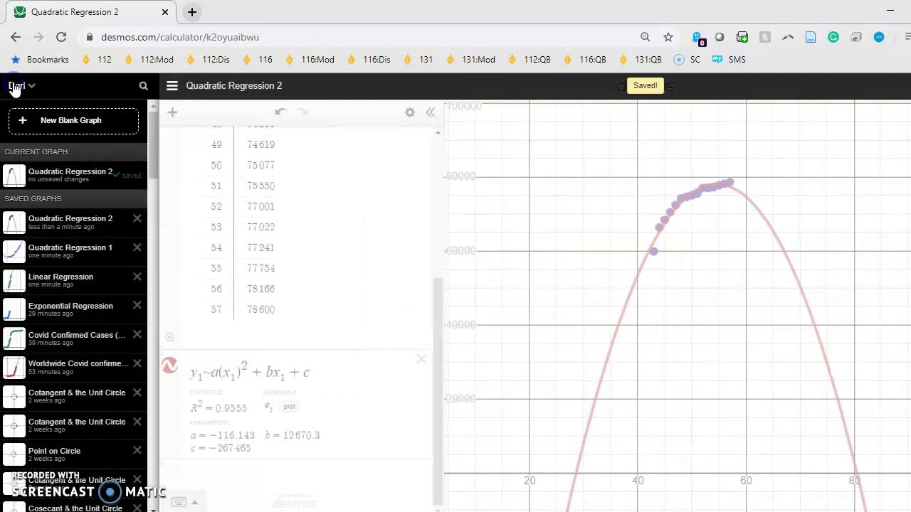
click(91, 307)
click(346, 382)
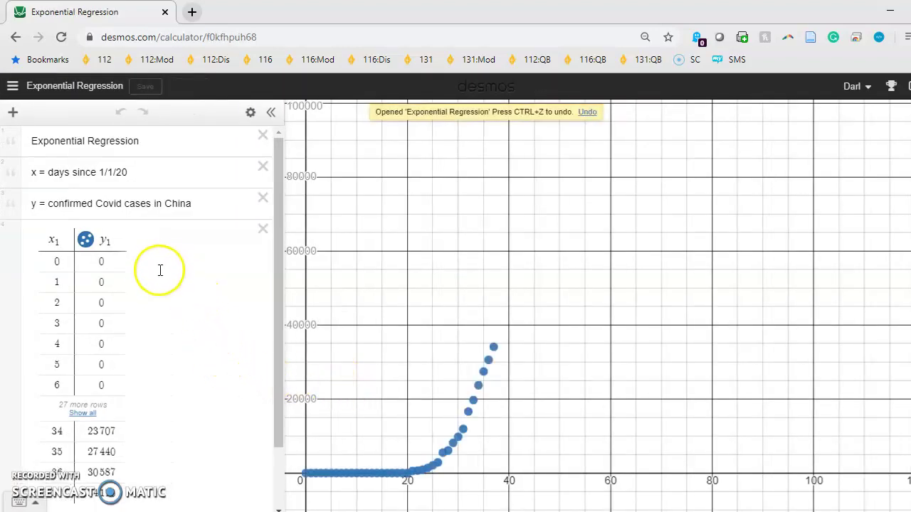
Select the exponential regression equation in the Word document and return to the Exponential Regression graph in Desmos.
click(153, 278)
key(alt+Tab)
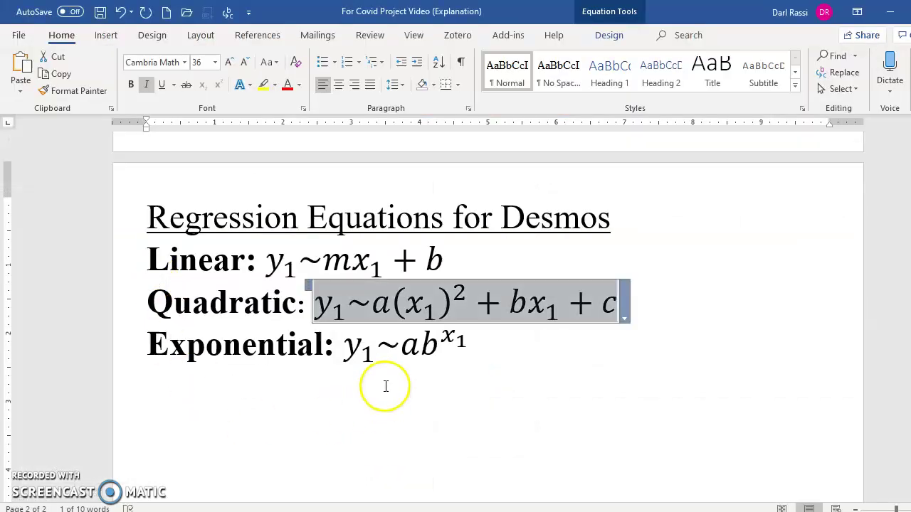
drag(351, 354, 456, 356)
key(alt+Tab)
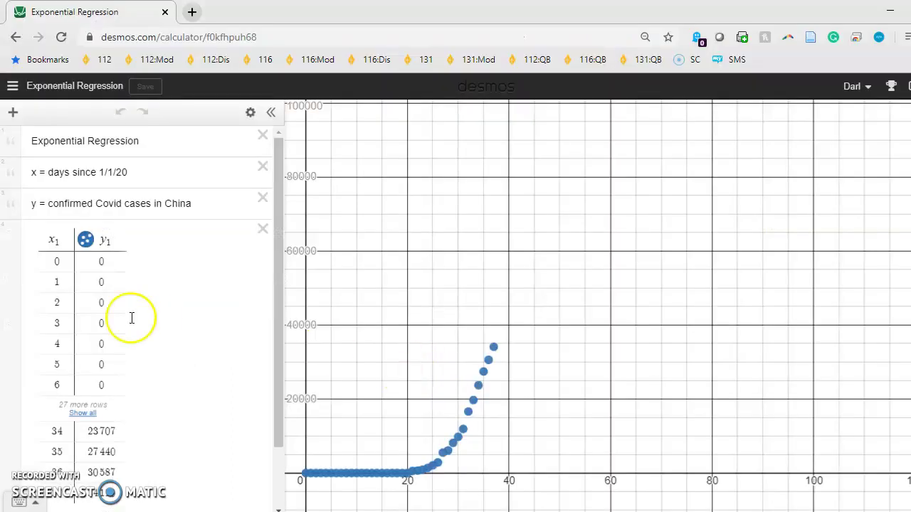
Add the exponential regression y1~ab^(x1) below the table of days 0 to 37, removing the surplus opening parenthesis from the exponent.
scroll(123, 374, down, 1)
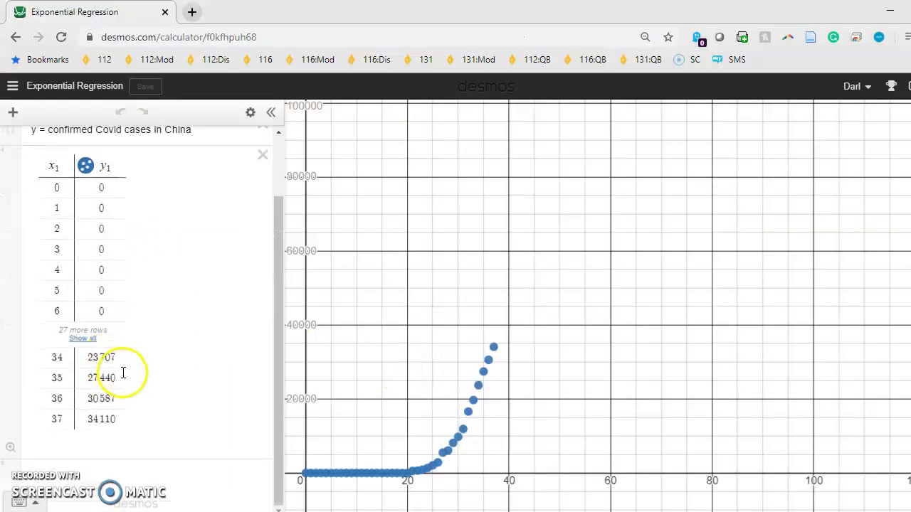
click(140, 475)
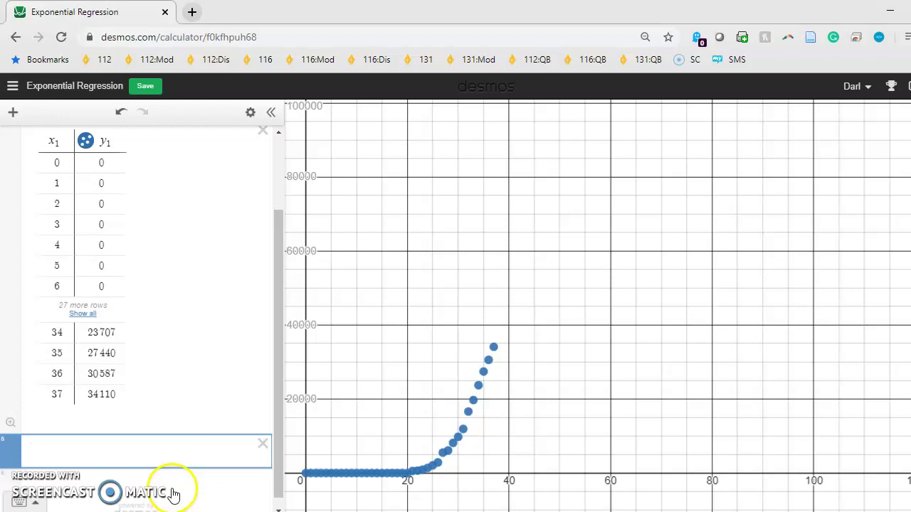
text(y1~ab^(x1))
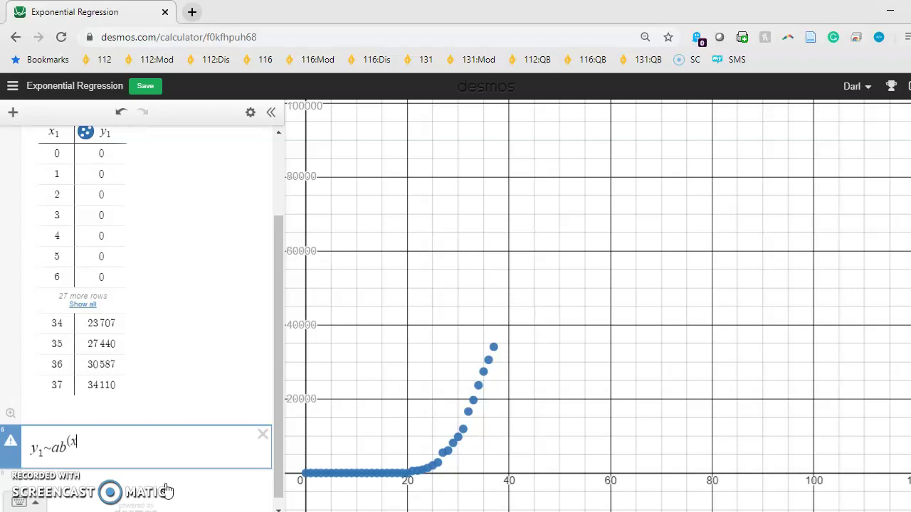
text(1)
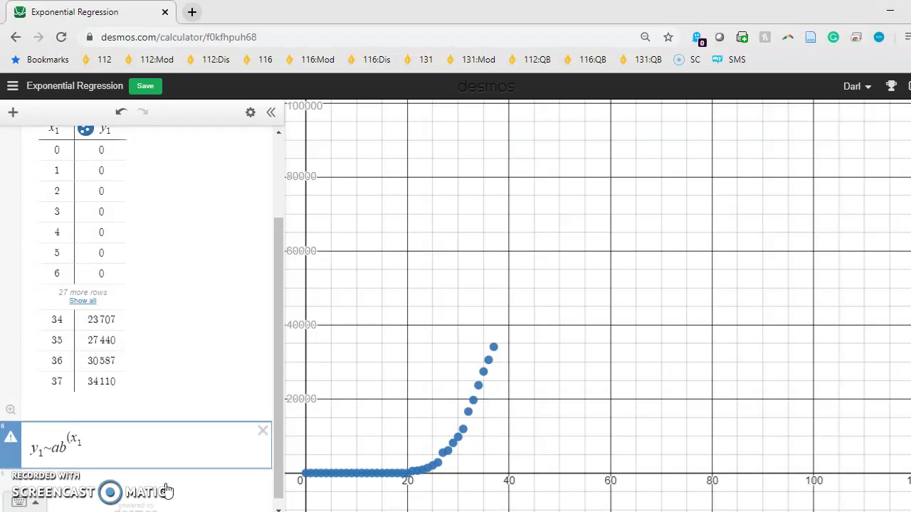
text())
key(Return)
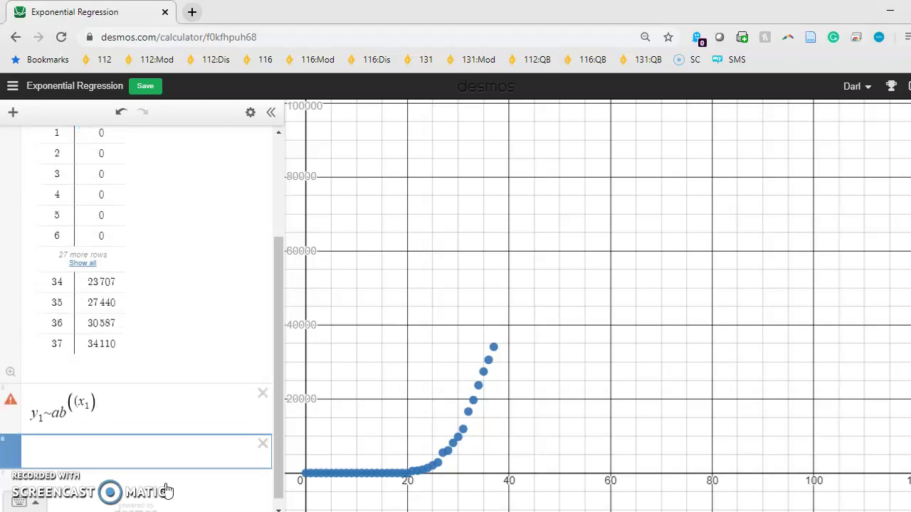
click(92, 412)
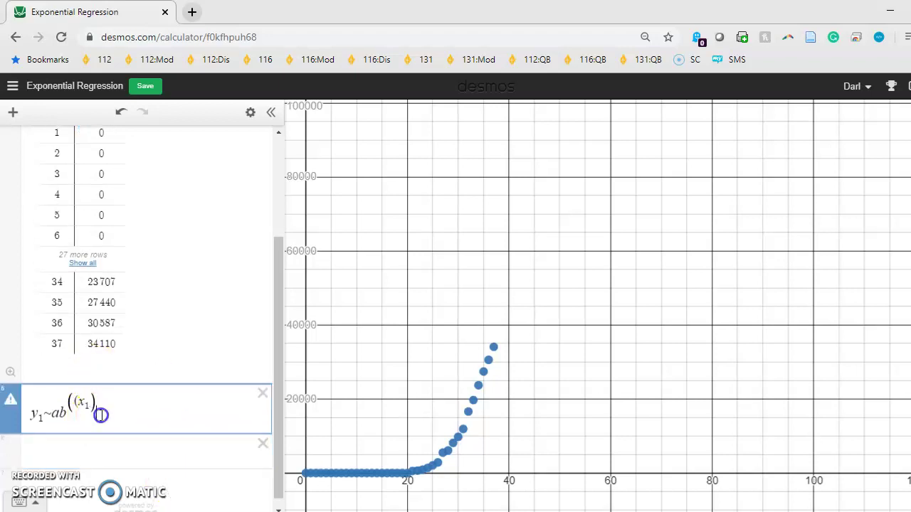
key(BackSpace)
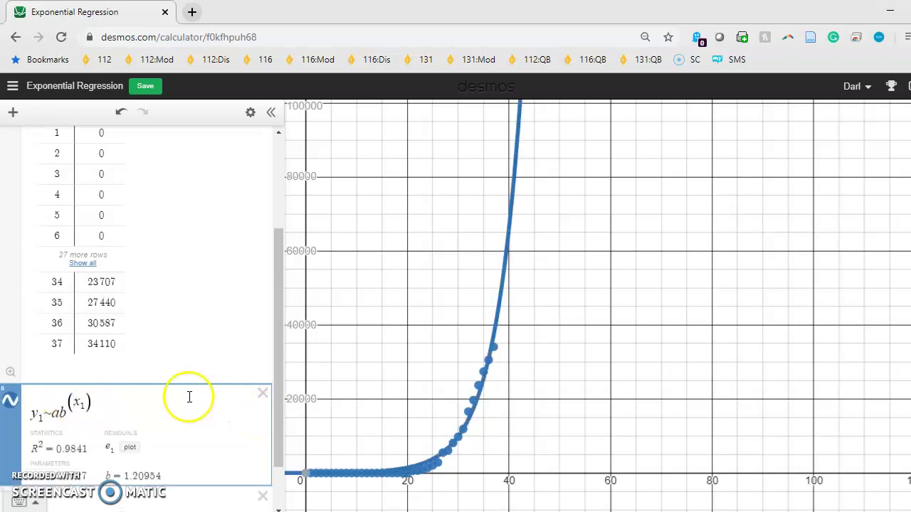
Examine the exponential fit's statistics, curve and data table, and review the list of regression equations in the Word document.
scroll(189, 396, down, 1)
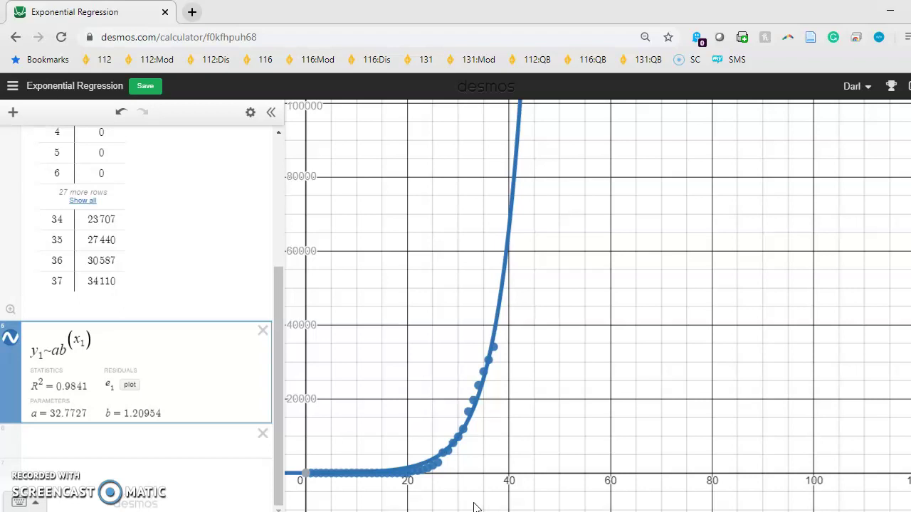
scroll(320, 384, up, 3)
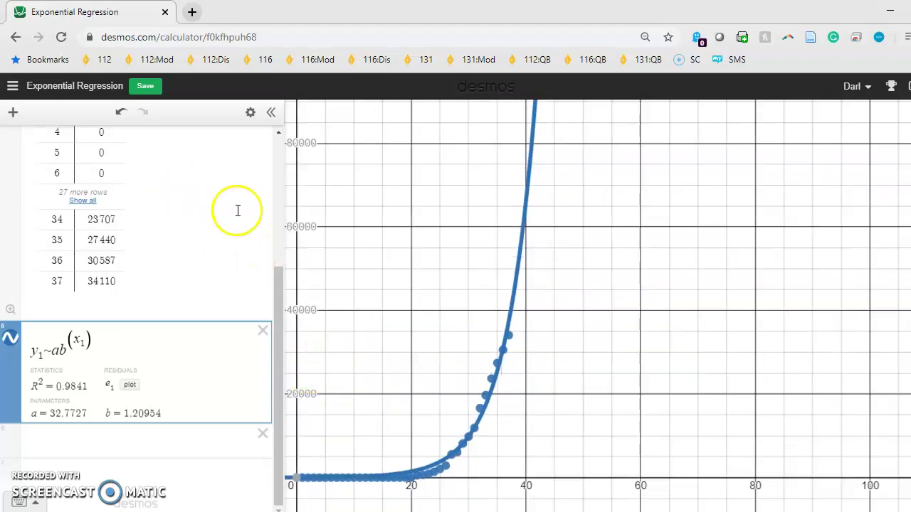
drag(276, 319, 271, 165)
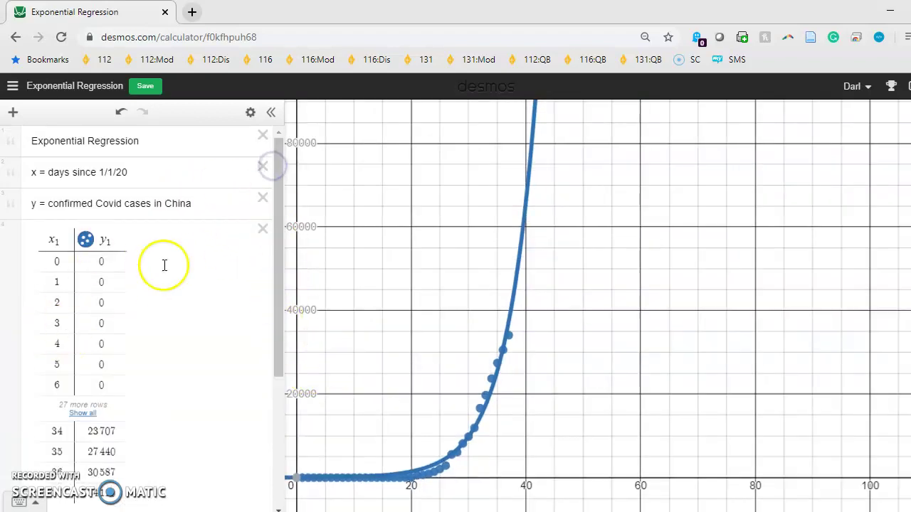
click(182, 240)
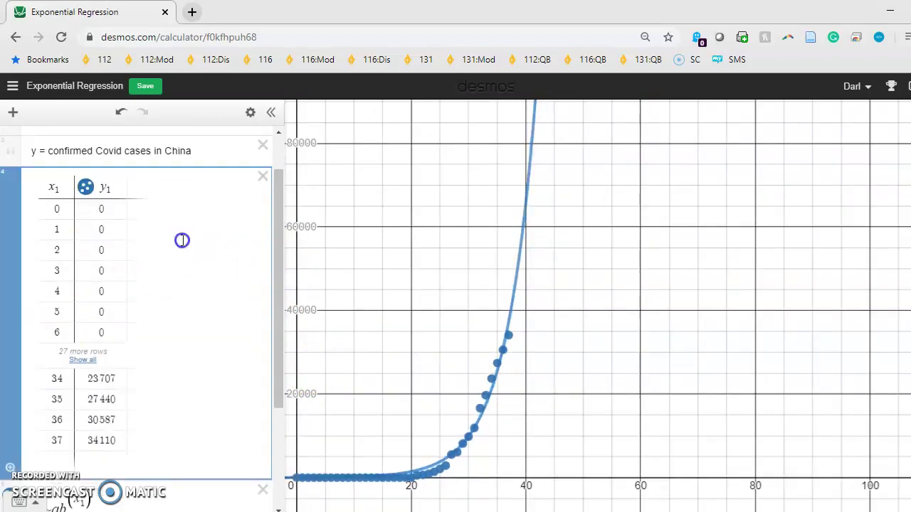
click(308, 426)
key(alt+Tab)
key(alt+Tab)
click(329, 229)
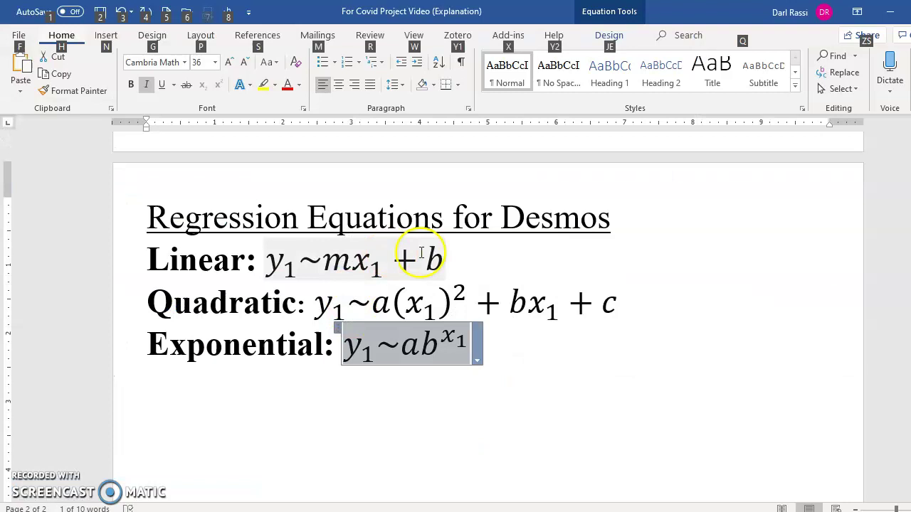
click(213, 329)
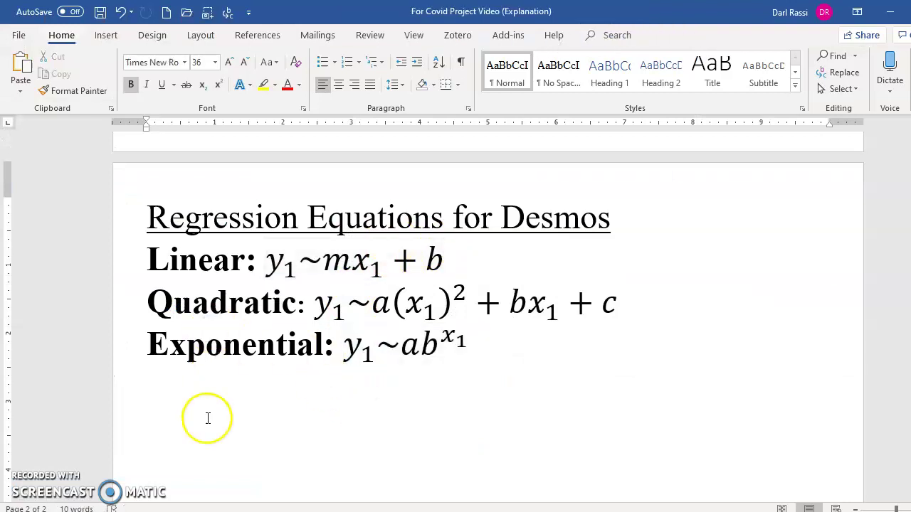